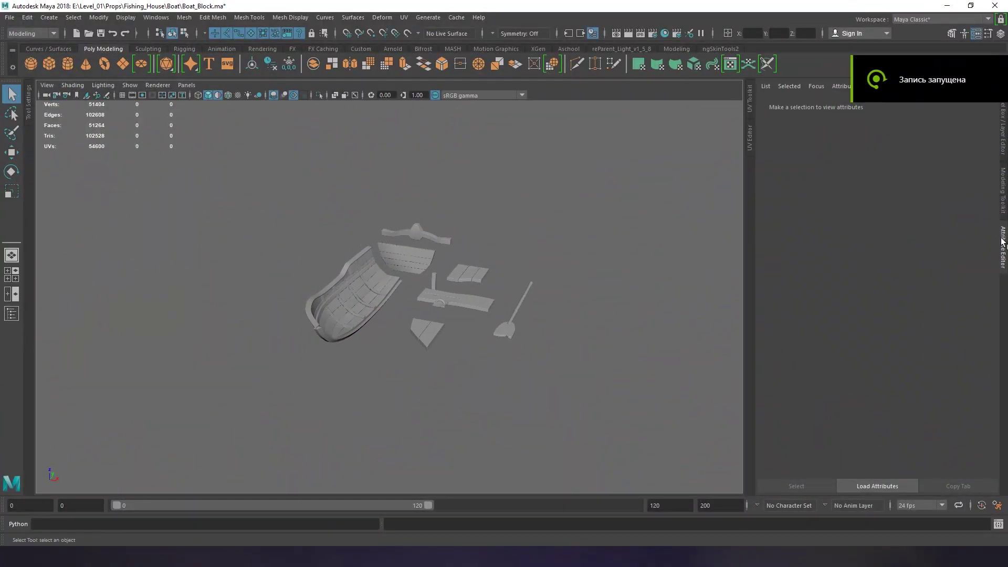
Step: Collapse the Attribute Editor and inspect the hull and gunwale rail from several angles
left_click(1003, 241)
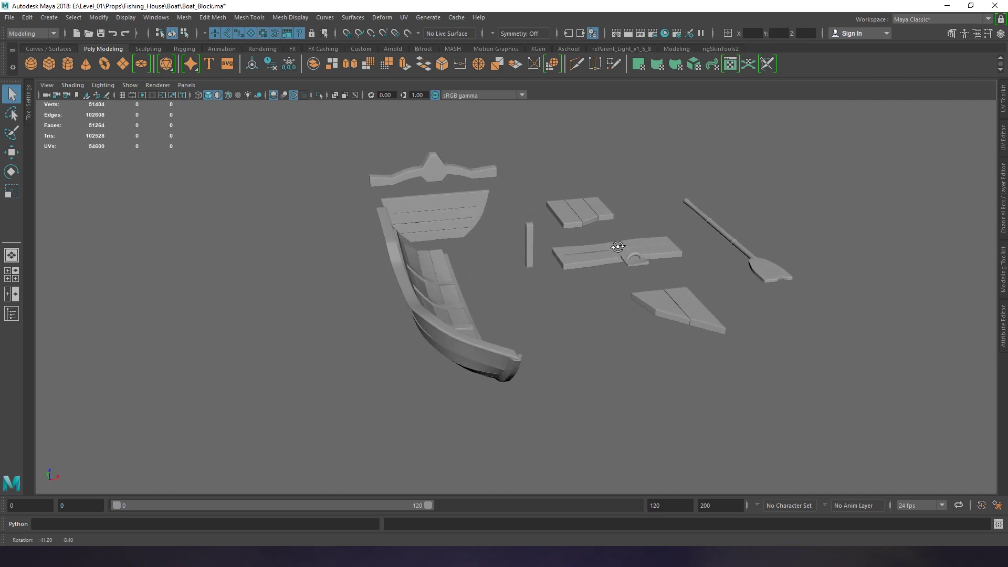
left_click(418, 266)
middle_click_drag(418, 265, 488, 254, "alt")
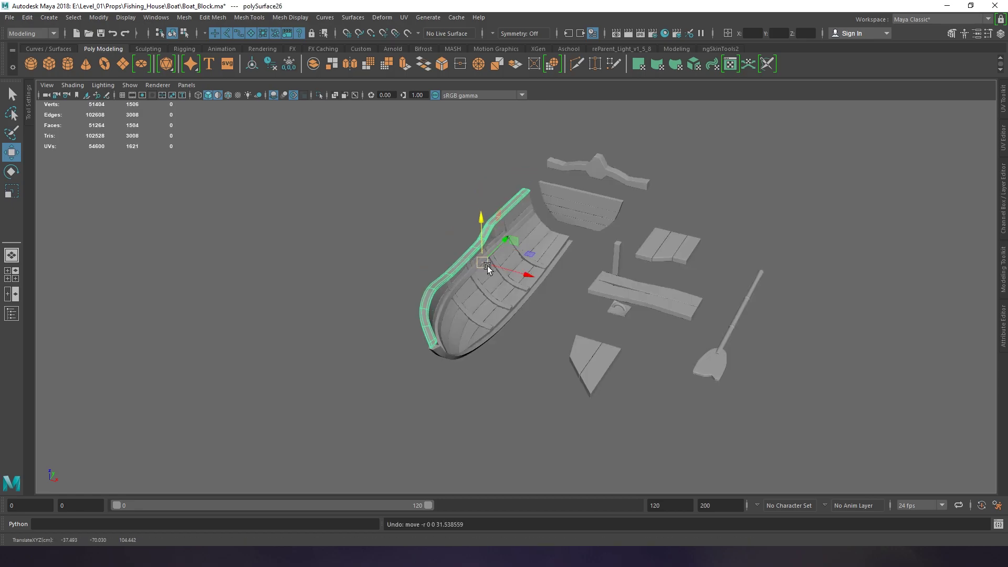
right_click_drag(459, 304, 469, 336, "alt")
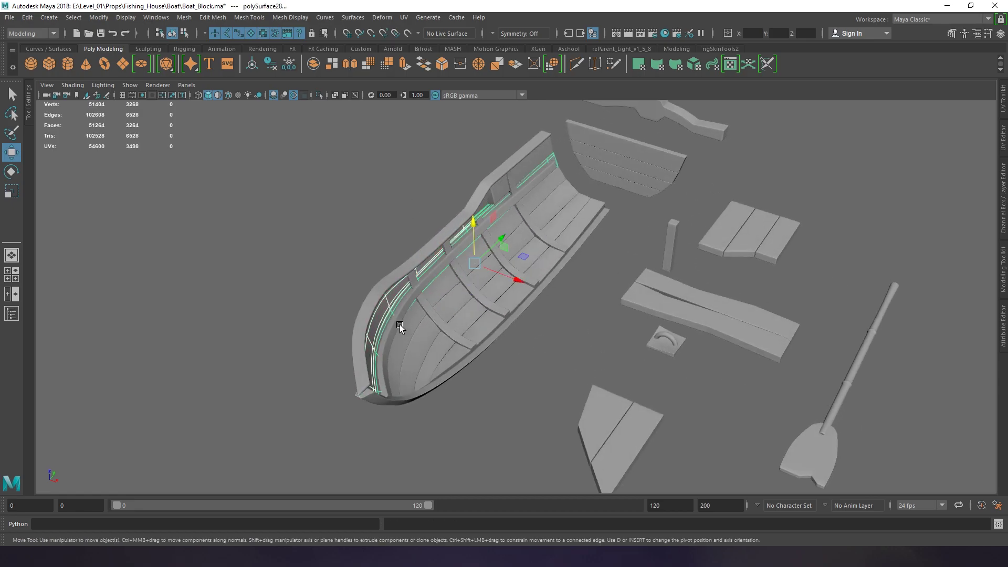
left_click_drag(495, 282, 384, 354, "alt")
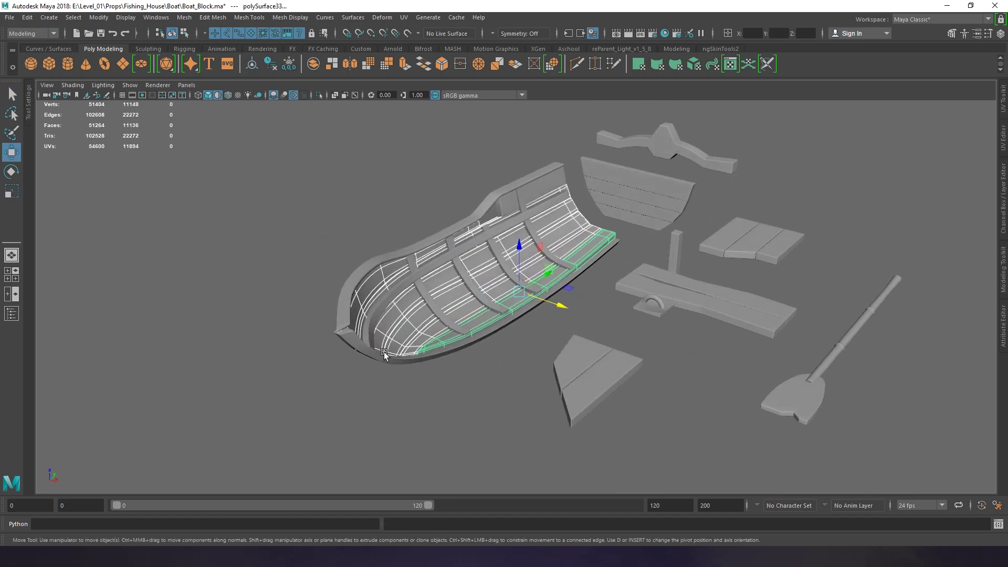
left_click(410, 300)
left_click_drag(410, 300, 460, 308, "alt")
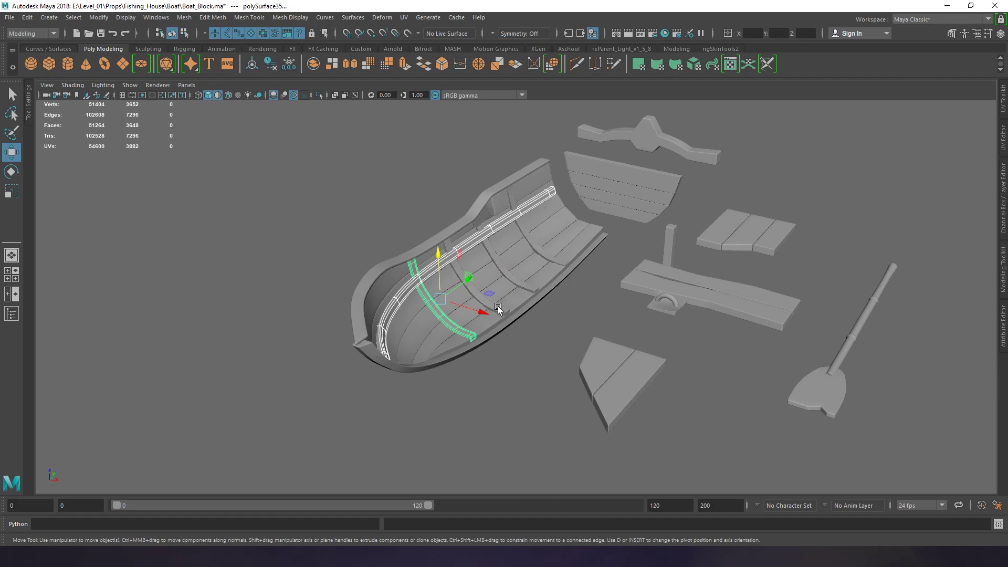
mouse_move(577, 242)
left_mouse_down("alt")
mouse_move(512, 274)
mouse_move(565, 279)
mouse_move(606, 298)
left_mouse_up("alt")
Step: Inspect a deck plank and frame the small curved plate up close
left_click(557, 257)
key("q")
left_click(602, 316)
key("f")
mouse_move(493, 266)
left_mouse_down("alt")
mouse_move(546, 282)
mouse_move(651, 268)
mouse_move(432, 247)
mouse_move(521, 319)
mouse_move(464, 339)
mouse_move(563, 233)
left_mouse_up("alt")
scroll(433, 247, "down", 5)
Step: Inspect the two wedge-shaped plank pieces and the stern board
left_click(521, 320)
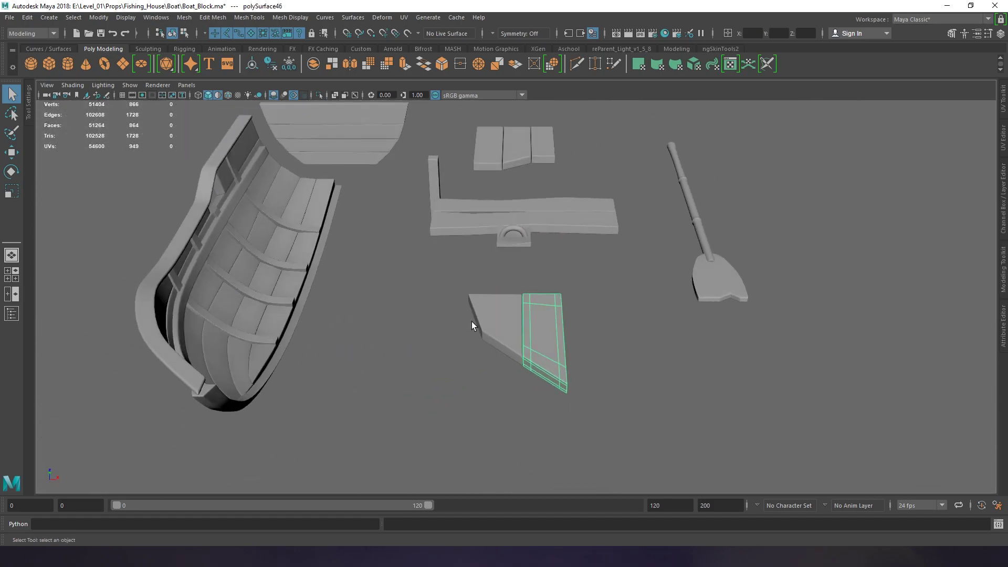
left_click(472, 322, "shift")
key("w")
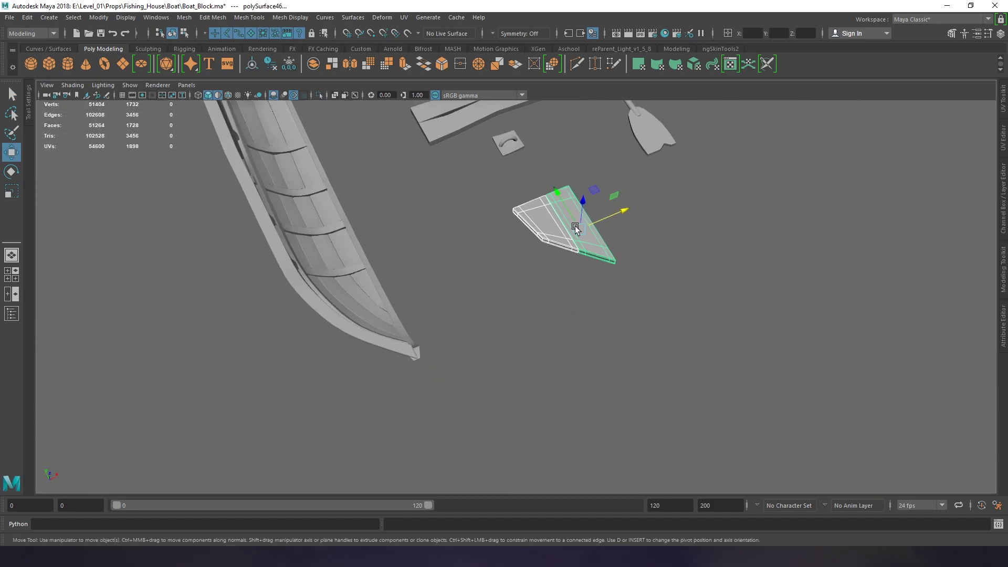
mouse_move(403, 275)
left_mouse_down("alt")
mouse_move(608, 275)
mouse_move(429, 239)
mouse_move(538, 184)
left_mouse_up("alt")
left_click_drag(539, 185, 602, 244)
left_click_drag(455, 247, 479, 246, "alt")
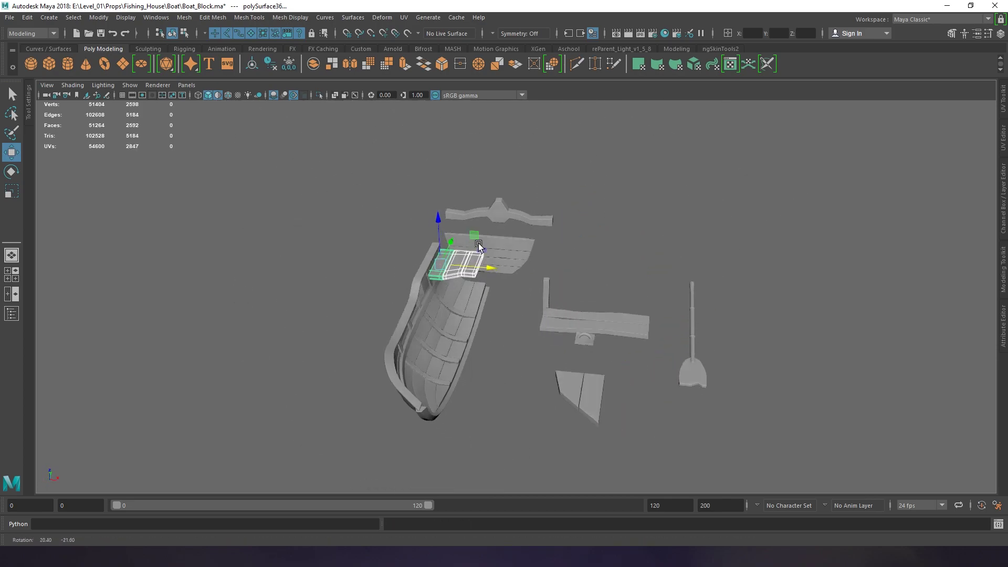
mouse_move(492, 291)
left_mouse_down("alt")
mouse_move(603, 322)
mouse_move(458, 297)
mouse_move(579, 304)
mouse_move(488, 295)
mouse_move(578, 299)
mouse_move(469, 315)
mouse_move(543, 244)
left_mouse_up("alt")
left_click(458, 297)
key("q")
Step: Inspect the crossbar and frame the oar to examine it
left_click(469, 314)
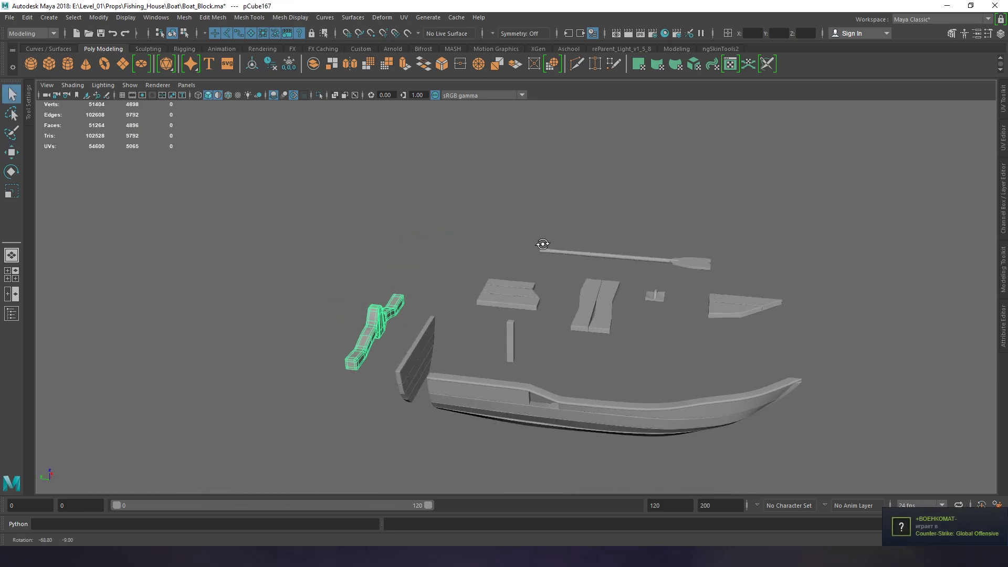
mouse_move(512, 337)
left_mouse_down("alt")
mouse_move(490, 288)
mouse_move(620, 252)
left_mouse_up("alt")
left_click(620, 252)
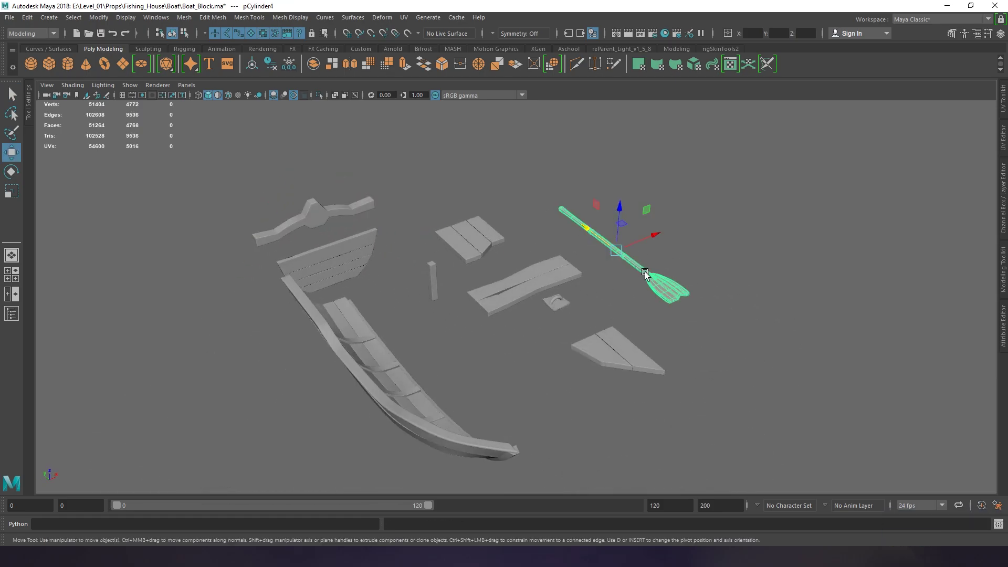
key("f")
mouse_move(585, 333)
left_mouse_down("alt")
mouse_move(546, 328)
mouse_move(506, 286)
mouse_move(498, 329)
mouse_move(570, 285)
mouse_move(560, 313)
mouse_move(434, 288)
left_mouse_up("alt")
Step: Zoom out to show all boat parts, select them together and toggle wireframe
left_click(533, 308)
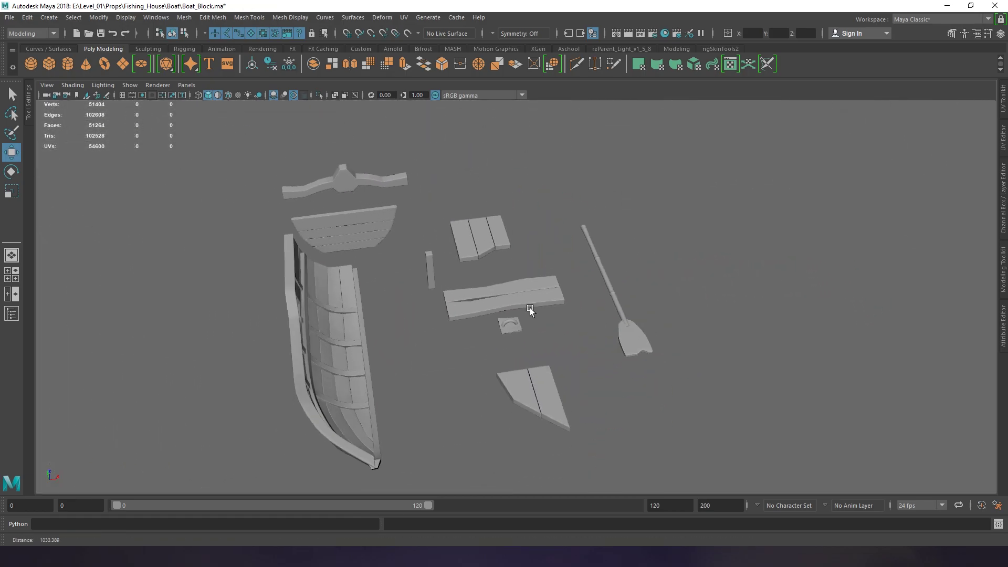
left_click_drag(534, 308, 466, 285, "alt")
mouse_move(264, 117)
left_mouse_down("alt")
mouse_move(415, 189)
mouse_move(345, 240)
mouse_move(684, 399)
left_mouse_up("alt")
key("4")
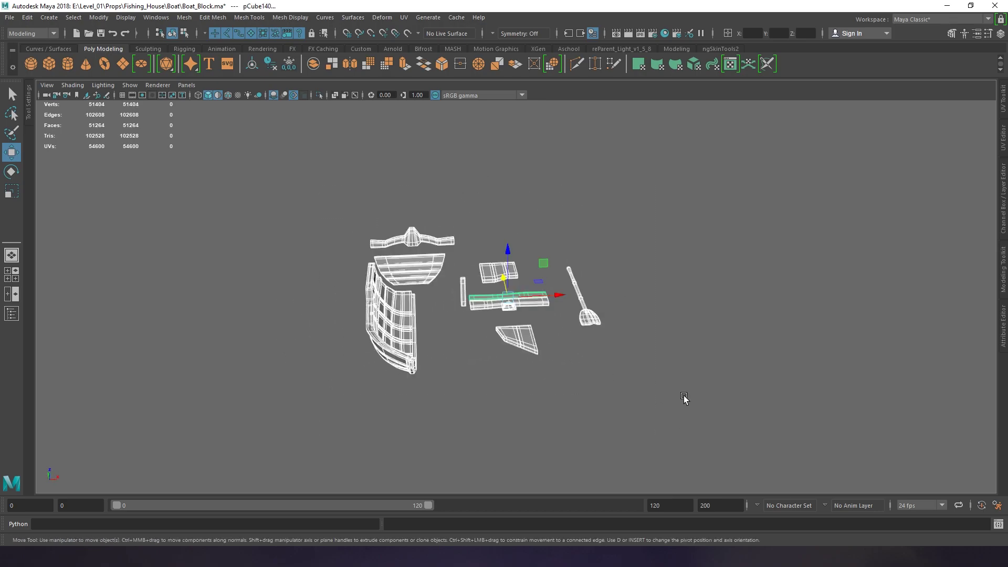
Step: Export the selected boat parts to a new FBX in the Boat folder, based on Boat_Block.fbx
left_click(9, 18)
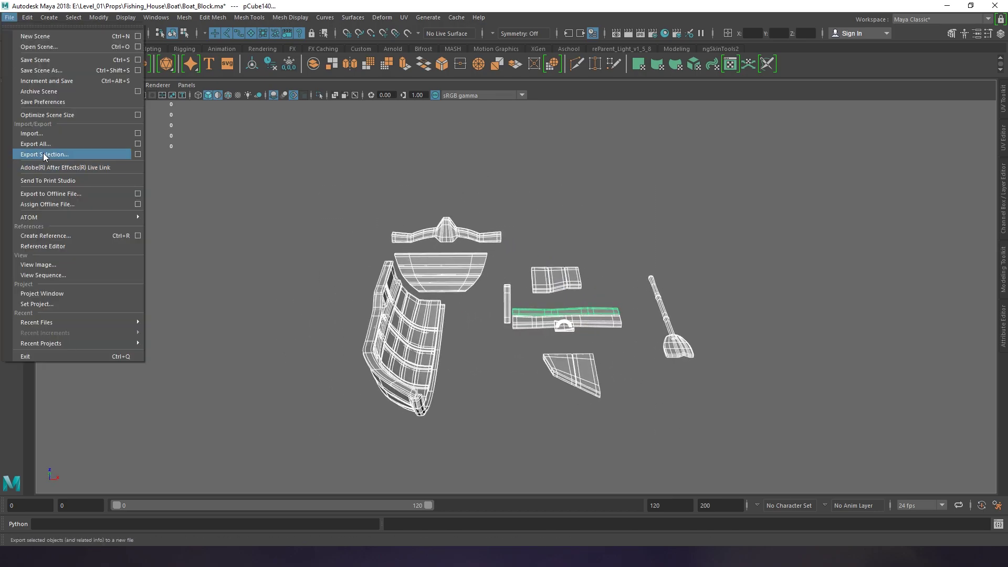
left_click(46, 153)
left_click(238, 153)
left_click_drag(177, 467, 302, 469)
type("Boat_ZB")
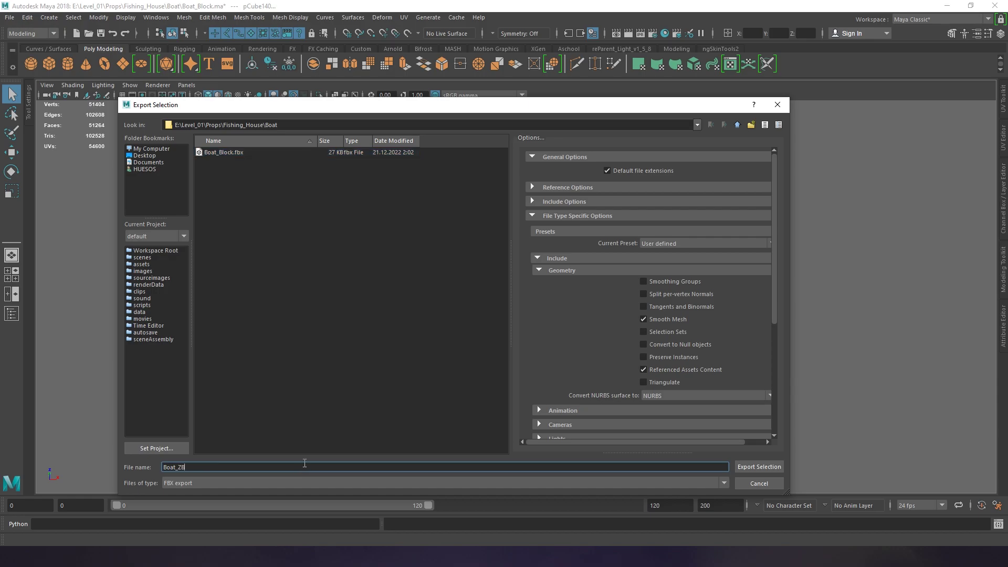
left_click(760, 467)
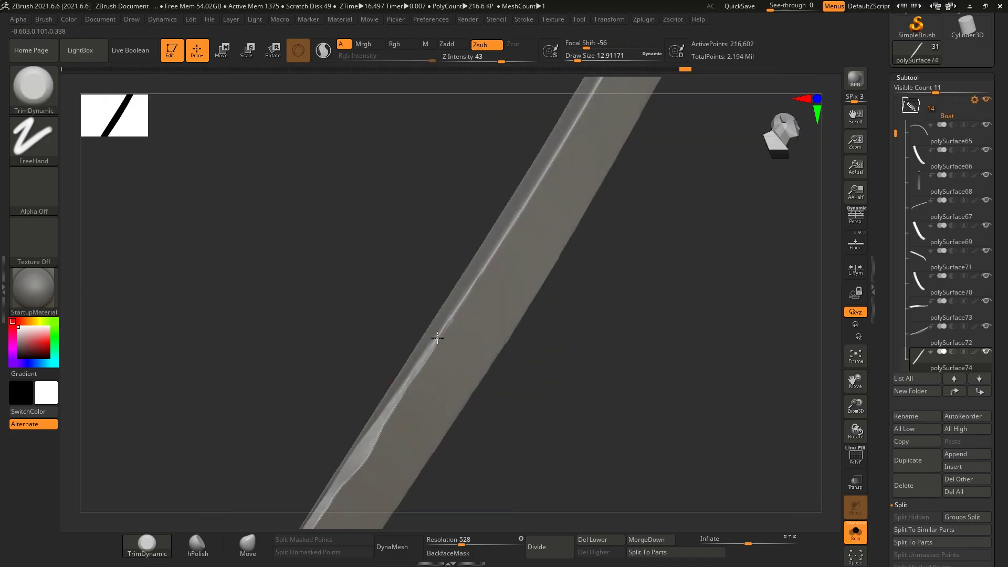
Step: Rotate around the plank strip and bring up the brush choices for crack sculpting
mouse_move(301, 388)
left_mouse_down()
mouse_move(348, 331)
mouse_move(496, 311)
left_mouse_up()
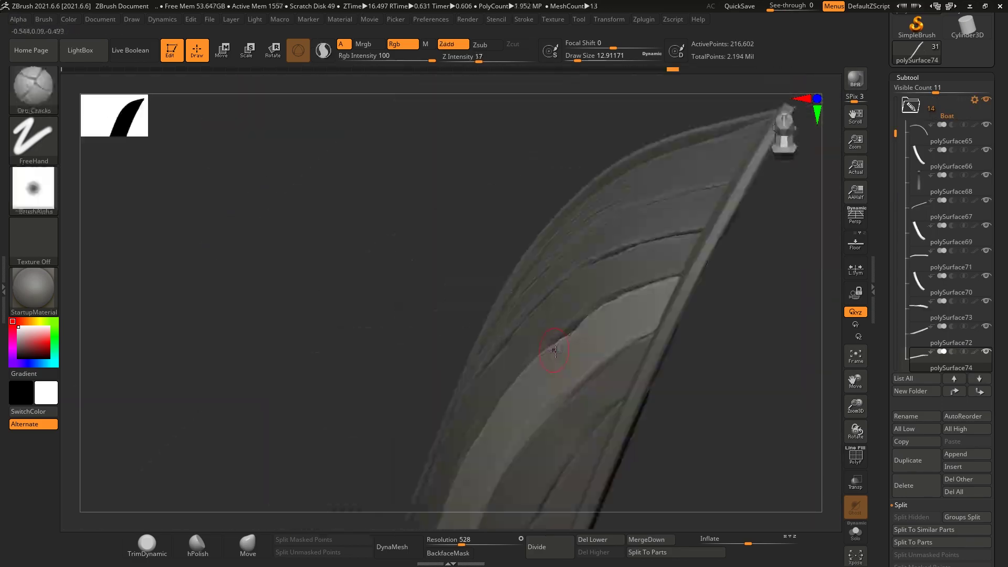
key("space")
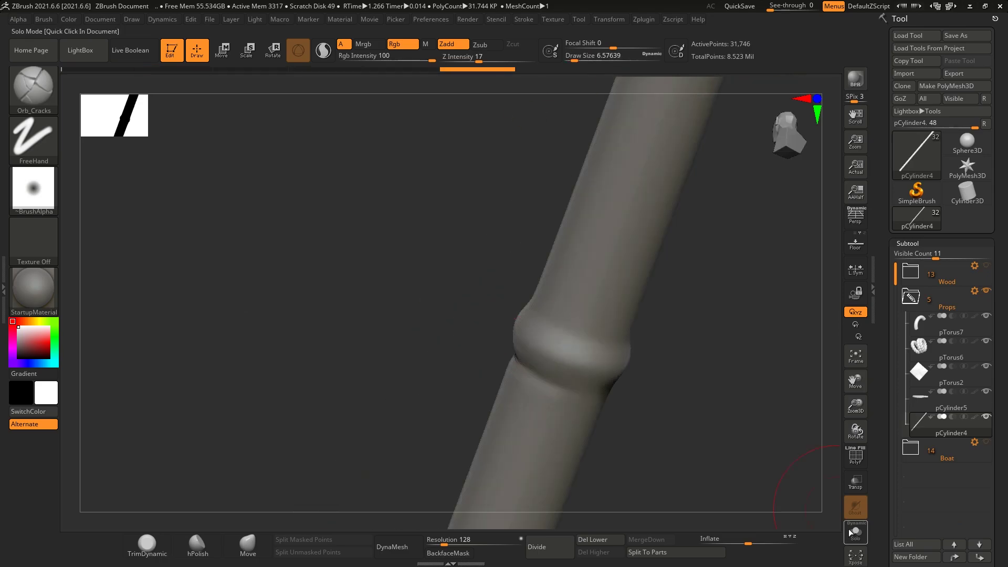
Step: Rotate the view around the pCylinder4 oar handle for sculpting
right_click_drag(657, 216, 534, 192)
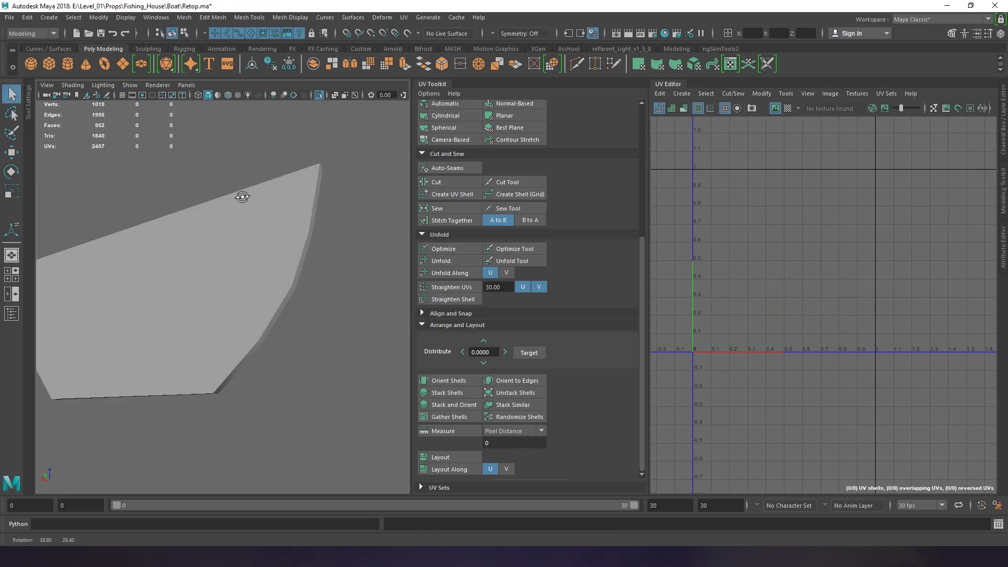
Step: Orbit around the board and bring up the cylinder's context options for UV work
left_click_drag(174, 294, 212, 301, "alt")
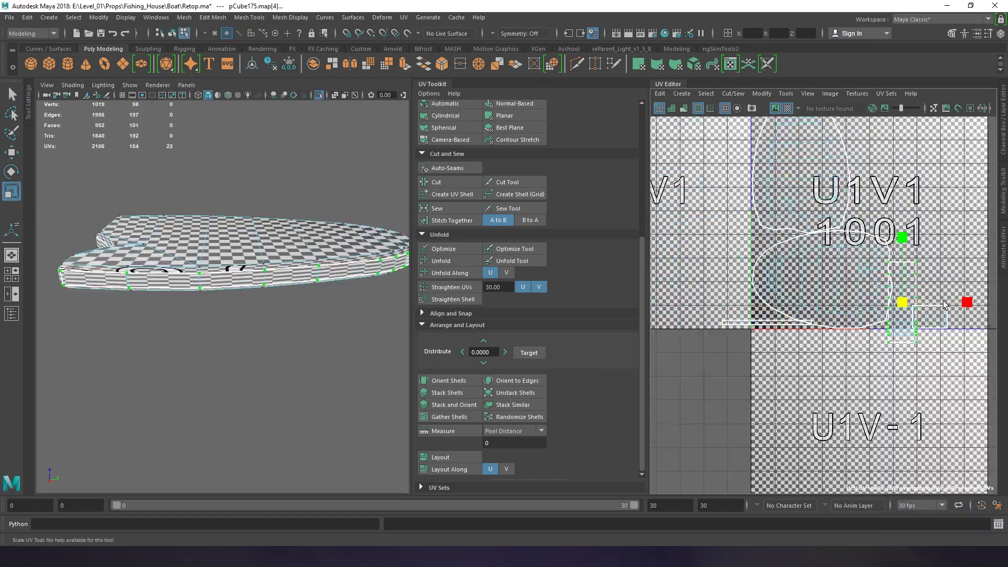
right_click_drag(217, 241, 249, 218)
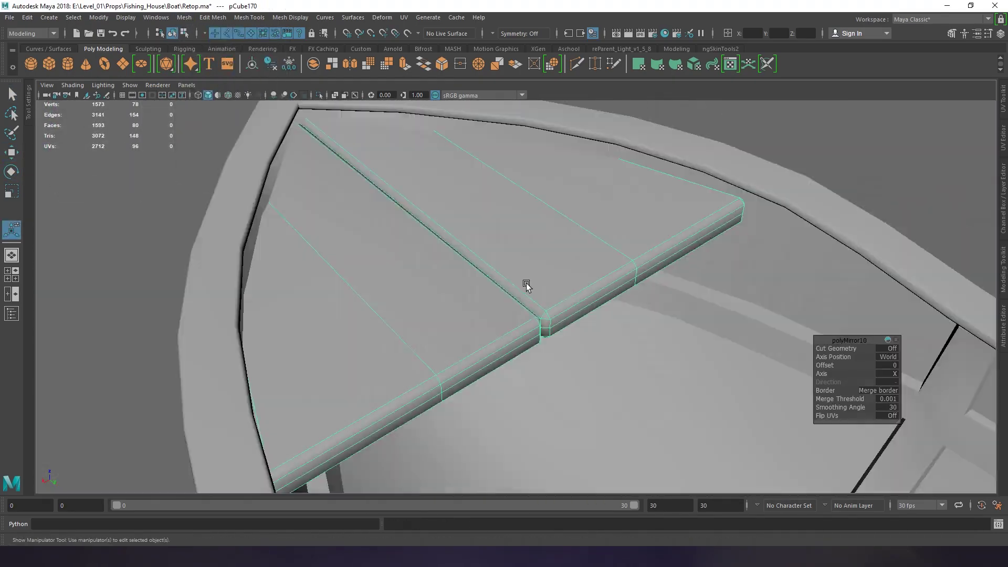
Step: Bring up the modelling marking menu on the low-poly hull mesh
right_click(500, 175)
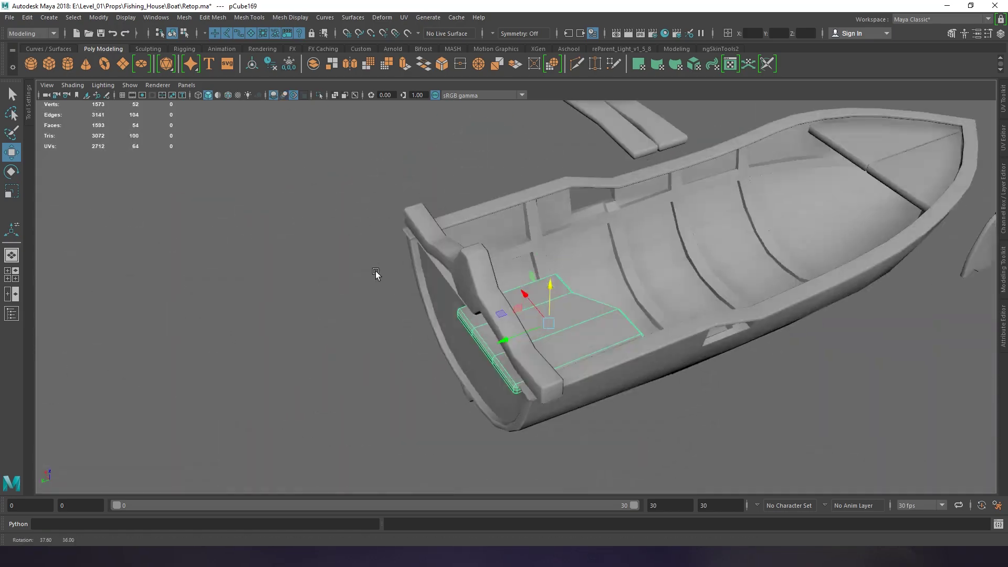
Step: Duplicate the ring handle with Ctrl+D and rotate the copy into place
mouse_move(410, 222)
left_mouse_down("alt")
mouse_move(449, 240)
mouse_move(496, 240)
left_mouse_up("alt")
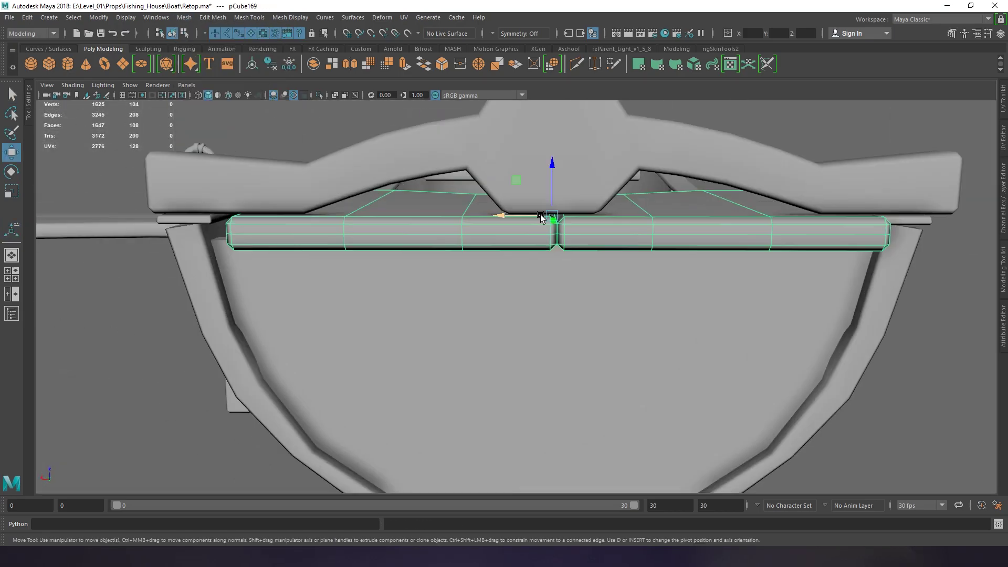
mouse_move(542, 216)
left_mouse_down("alt")
mouse_move(541, 266)
mouse_move(449, 311)
left_mouse_up("alt")
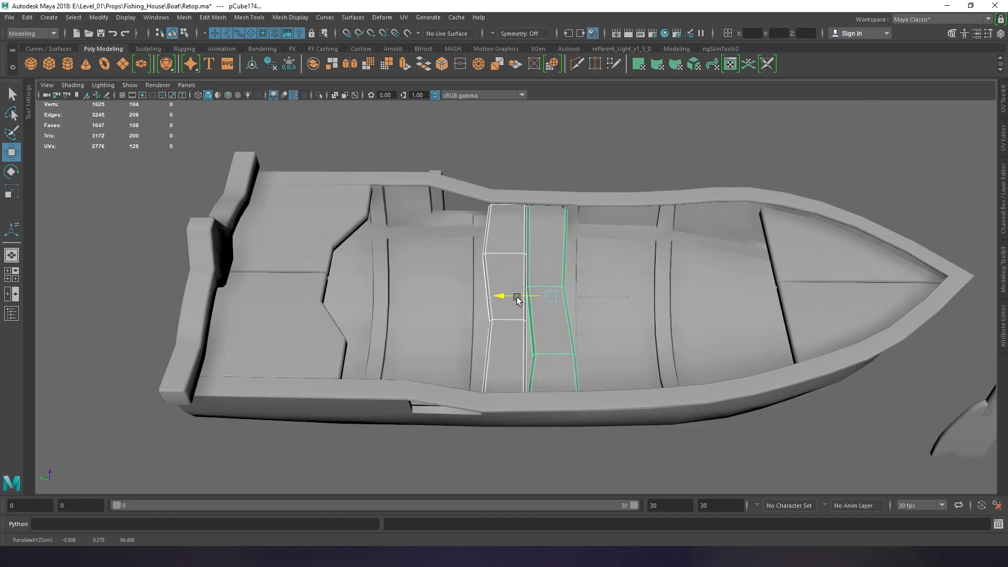
key("ctrl+d")
left_click_drag(641, 278, 563, 232, "alt")
key("e")
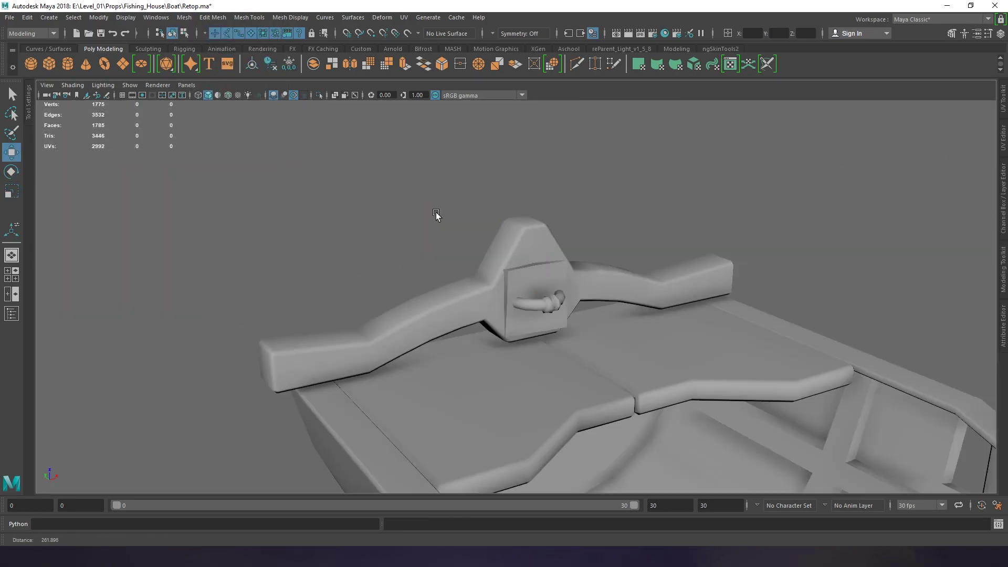
Step: Move the upright plank and duplicate it as an extra plank
left_click_drag(436, 216, 585, 254, "alt")
left_click(585, 254)
key("f")
mouse_move(551, 325)
left_mouse_down("alt")
mouse_move(578, 294)
mouse_move(737, 355)
left_mouse_up("alt")
key("ctrl+d")
key("f")
Step: Move the post into its new position inside the boat
left_click_drag(438, 394, 616, 355, "alt")
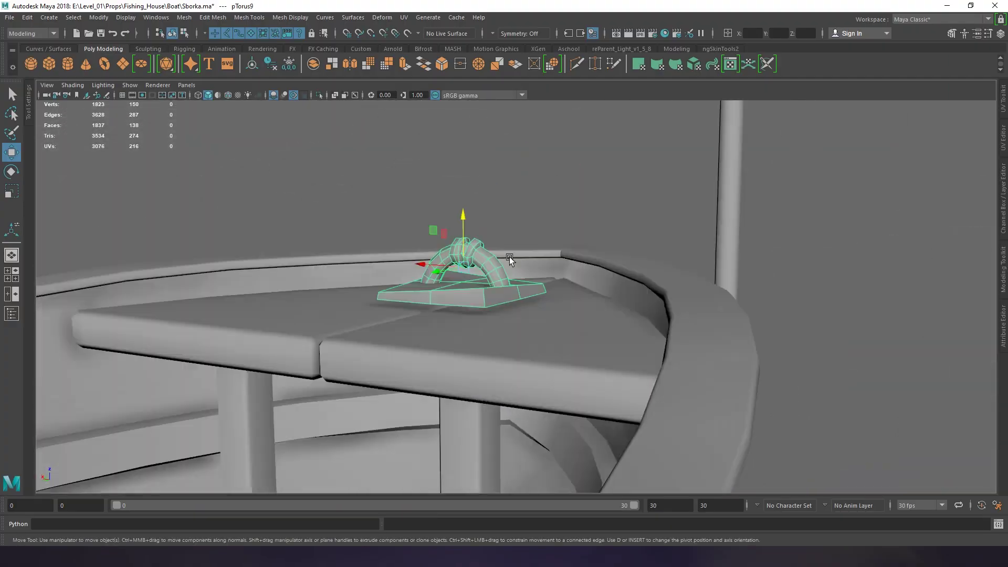
left_click_drag(510, 257, 700, 218, "alt")
left_click(543, 258)
mouse_move(536, 332)
left_mouse_down("alt")
mouse_move(744, 232)
mouse_move(404, 322)
left_mouse_up("alt")
left_click(614, 252)
left_click(515, 339)
mouse_move(615, 252)
left_mouse_down("alt")
mouse_move(515, 339)
mouse_move(581, 334)
mouse_move(328, 365)
mouse_move(462, 315)
mouse_move(523, 310)
left_mouse_up("alt")
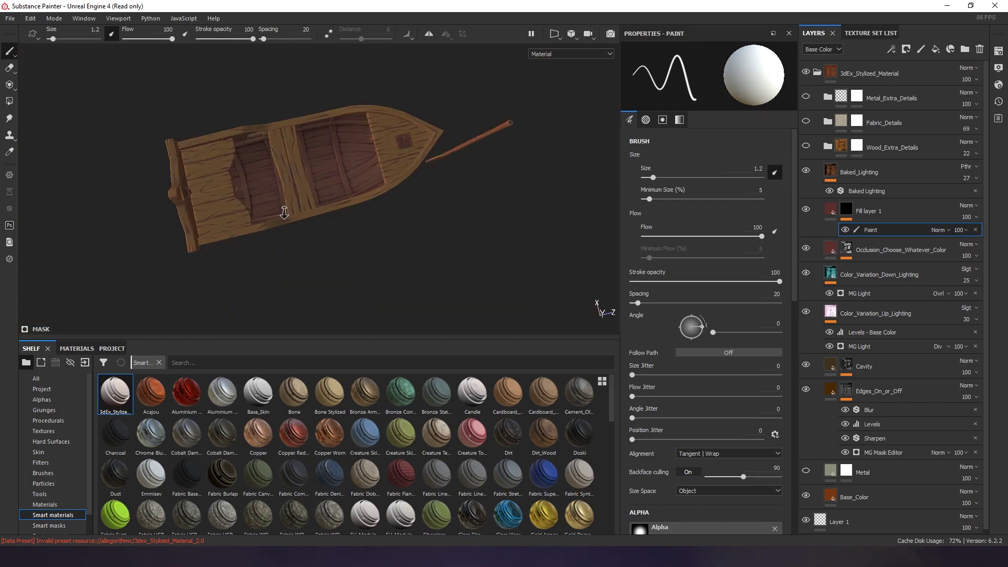
Step: Lower Fill layer 1's opacity to 84 and check the tinted hull and oar
left_click_drag(962, 229, 980, 233)
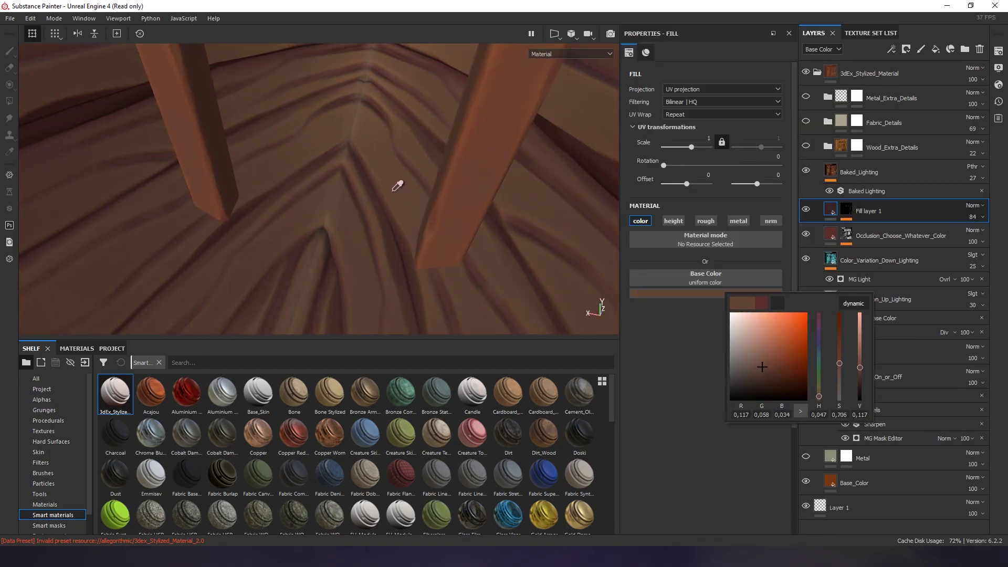
left_click_drag(398, 185, 383, 152, "alt")
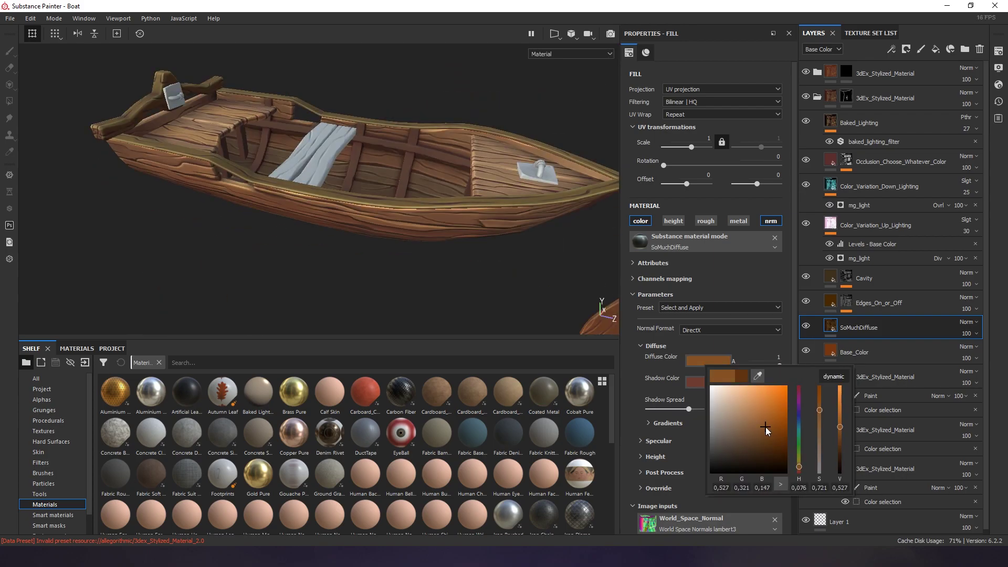
Step: Duplicate the SoMuchDiffuse layer and add a paint mask to Fill layer 13
left_click_drag(423, 243, 476, 164, "alt")
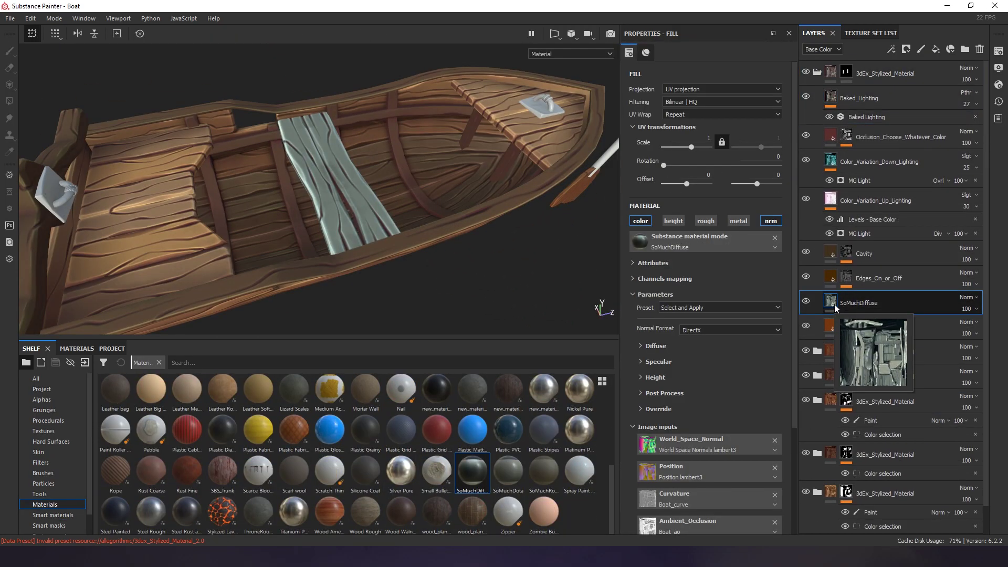
right_click(855, 308)
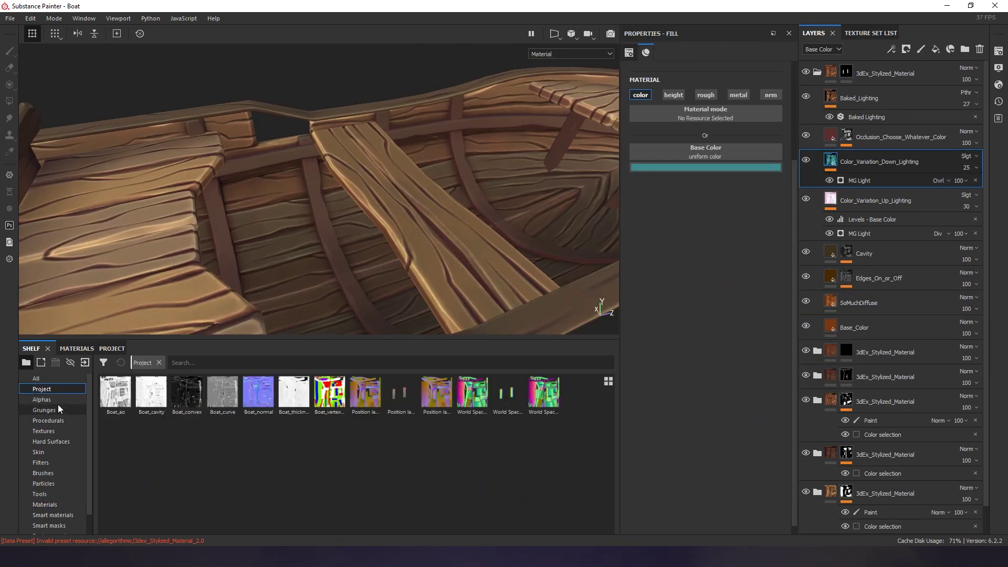
right_click(846, 159)
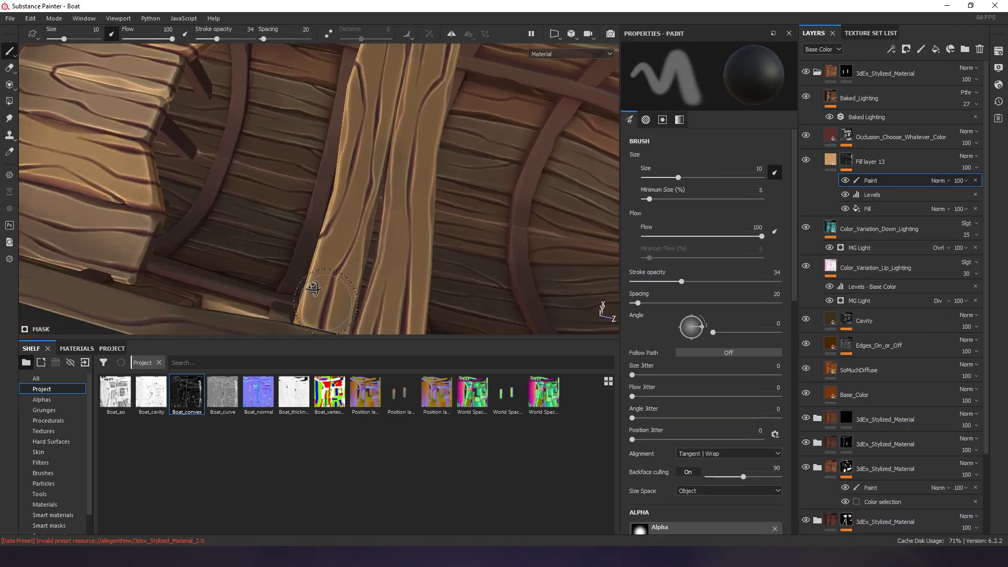
left_click_drag(268, 297, 345, 281, "alt")
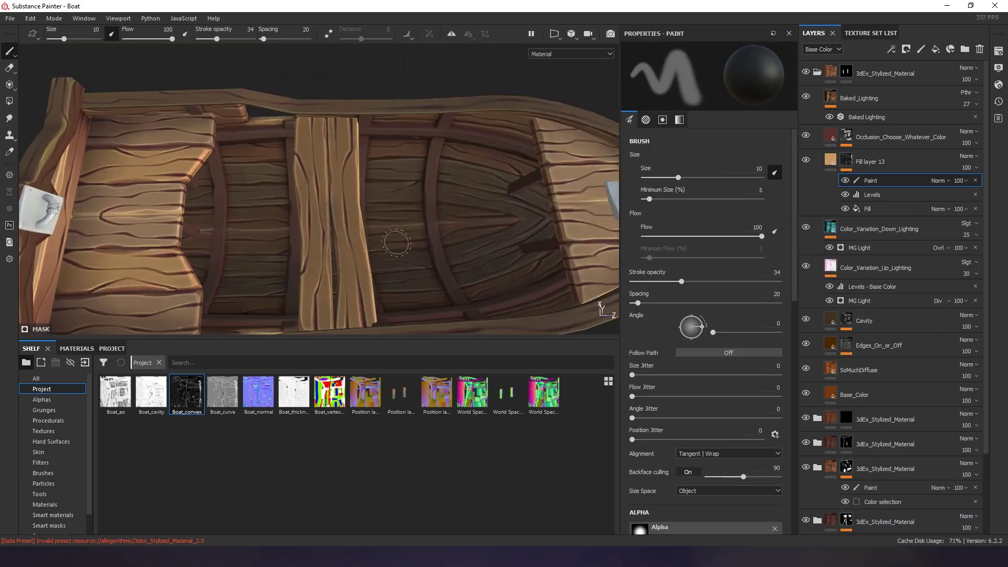
right_click(846, 327)
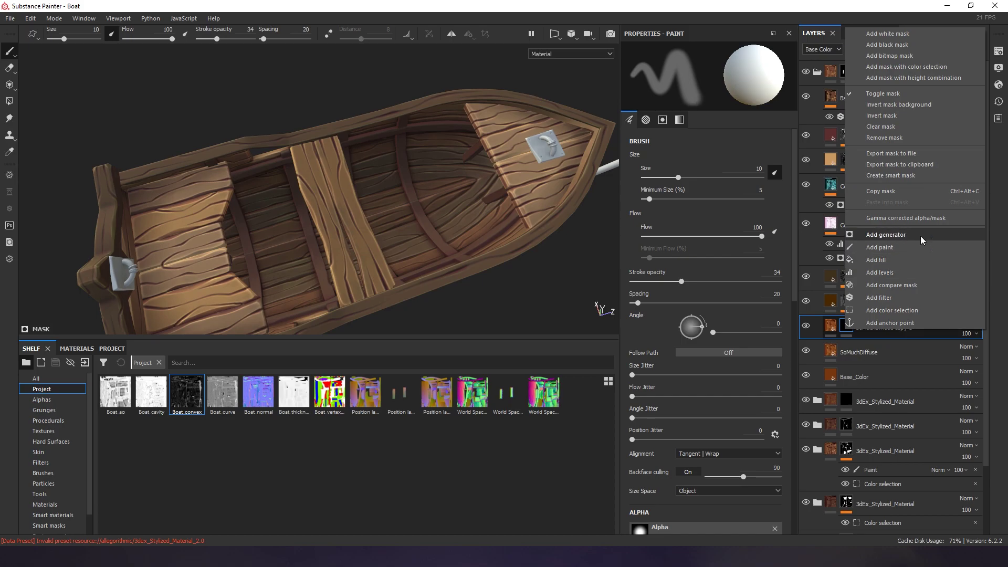
Step: Set the SoMuchDiffuse copy's Diffuse Color to a lighter warm orange
left_click(921, 236)
left_click(714, 277)
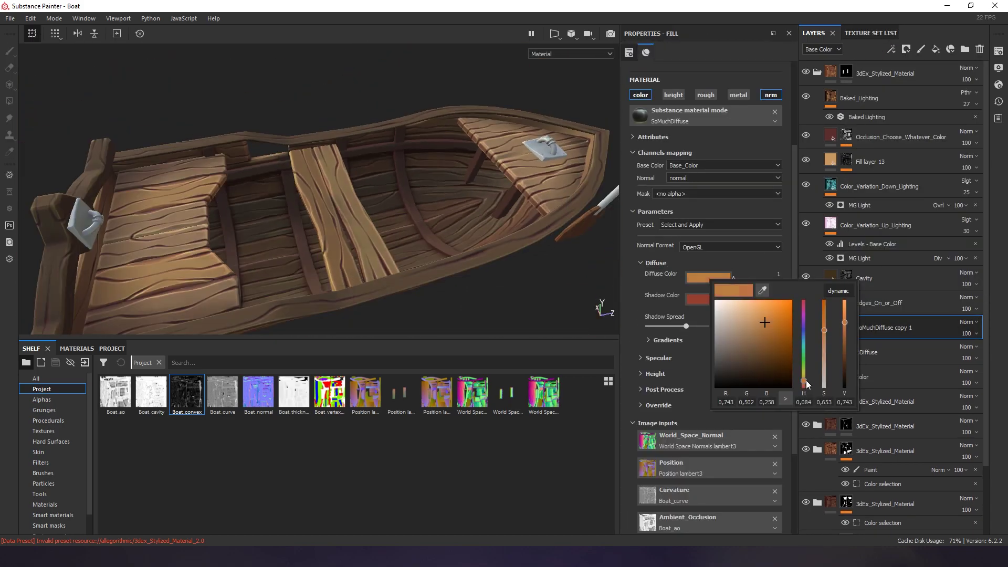
left_click_drag(808, 385, 804, 388)
left_click_drag(557, 273, 488, 235, "alt")
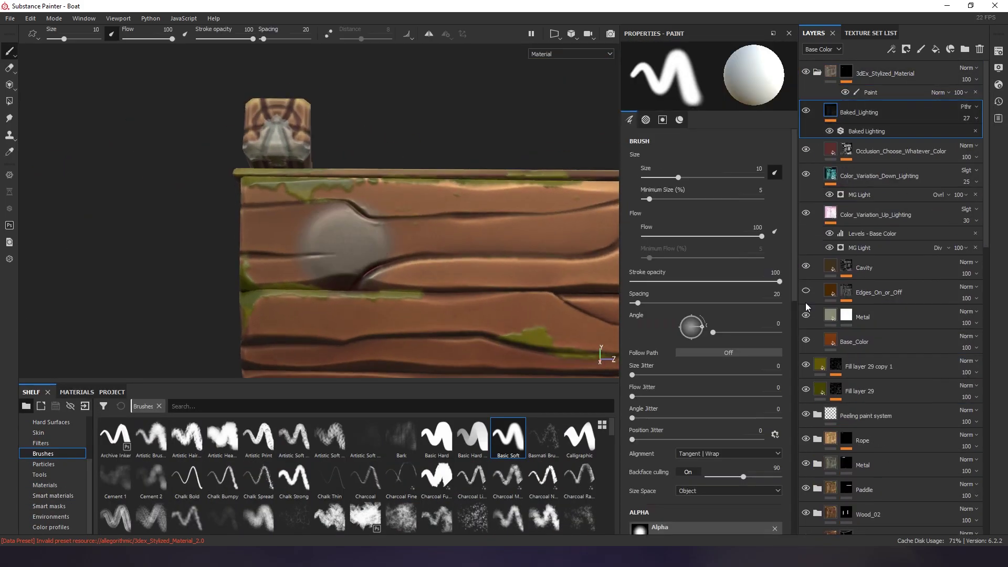
Step: Duplicate the Metal layer and paint metal nail heads along the hull planks
mouse_move(344, 316)
left_mouse_down("alt")
mouse_move(489, 214)
mouse_move(253, 235)
left_mouse_up("alt")
key("m")
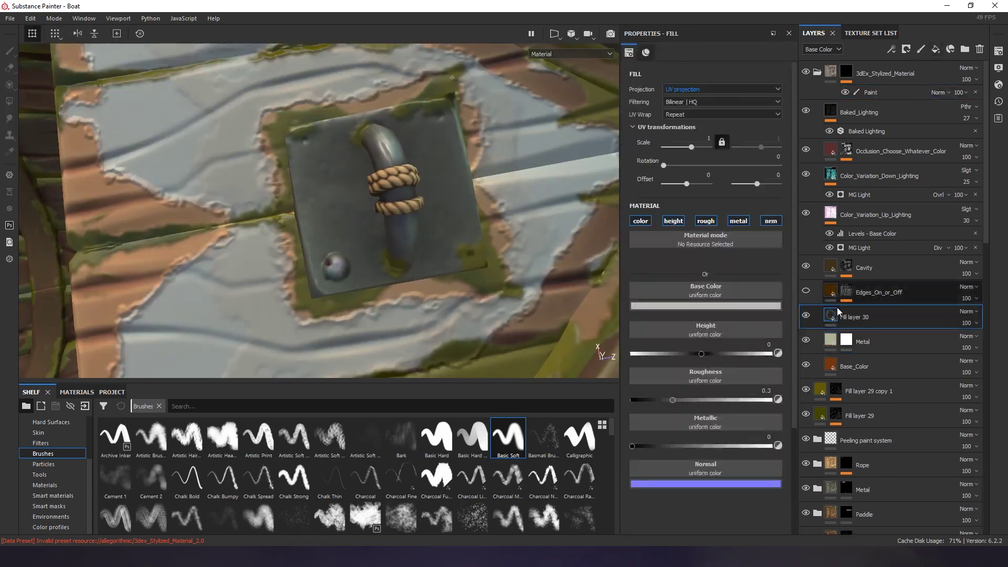
right_click(838, 312)
left_click(856, 233)
mouse_move(315, 210)
left_mouse_down("alt")
mouse_move(352, 172)
mouse_move(405, 188)
left_mouse_up("alt")
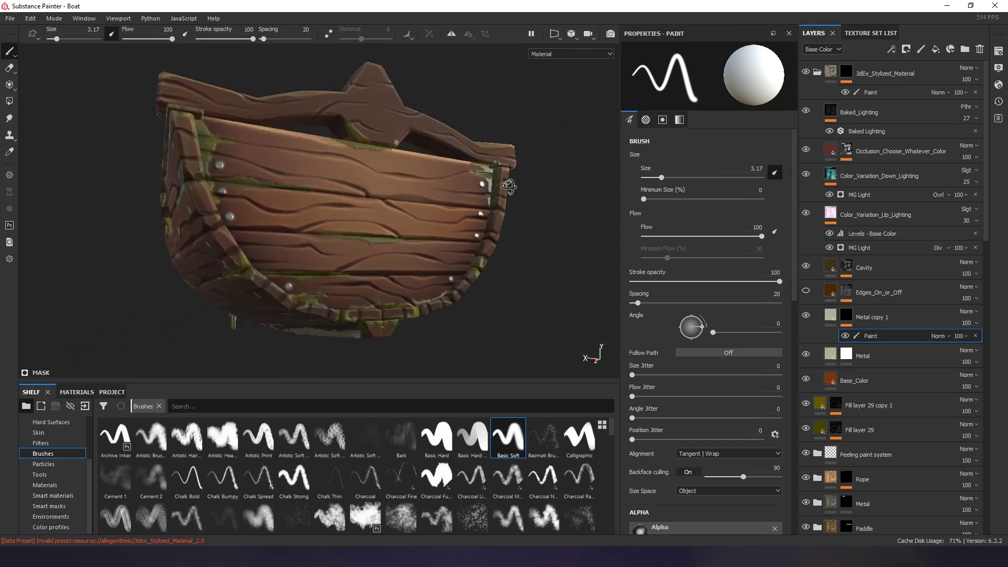